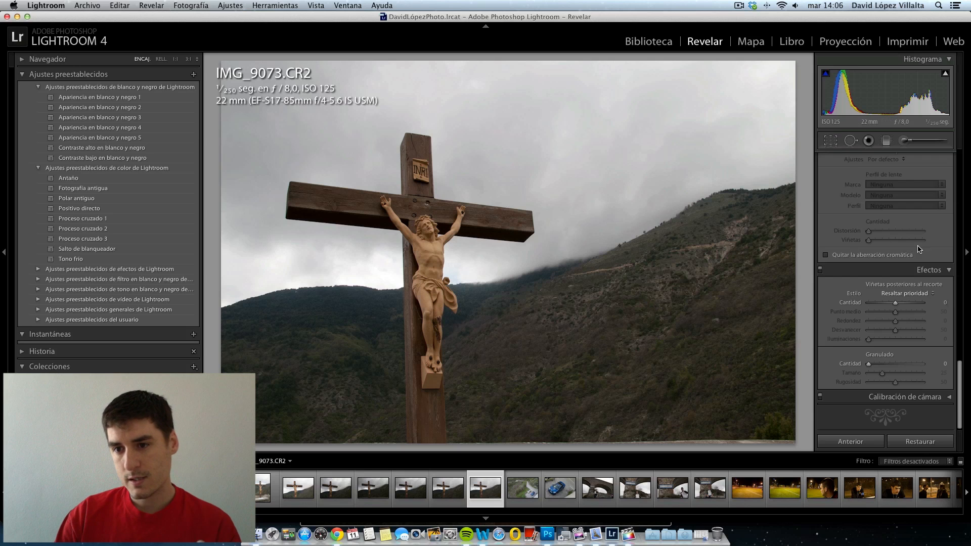
Step: Apply the "Fotografía antigua" color preset to the crucifix photo IMG_9073.CR2
scroll(916, 250, "up", 10)
scroll(916, 249, "up", 2)
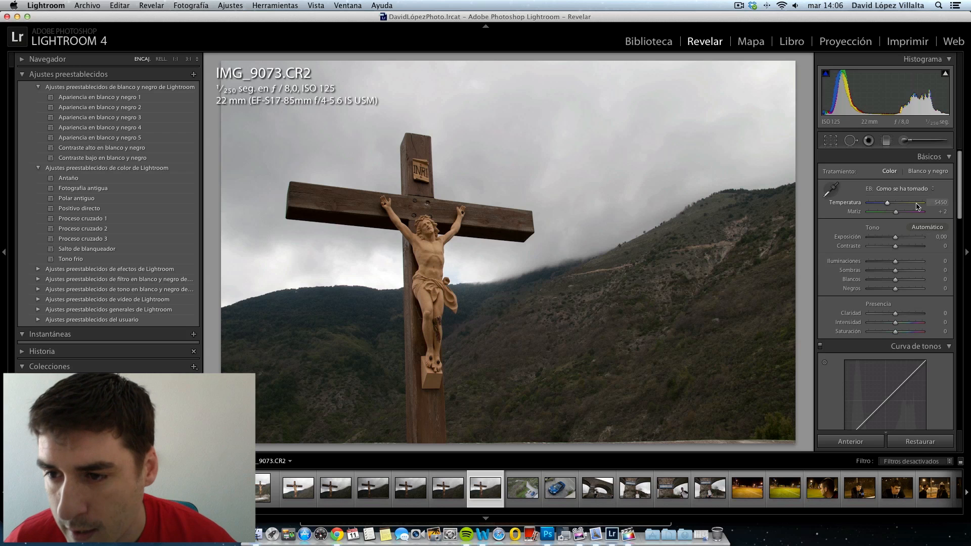
scroll(893, 233, "down", 1)
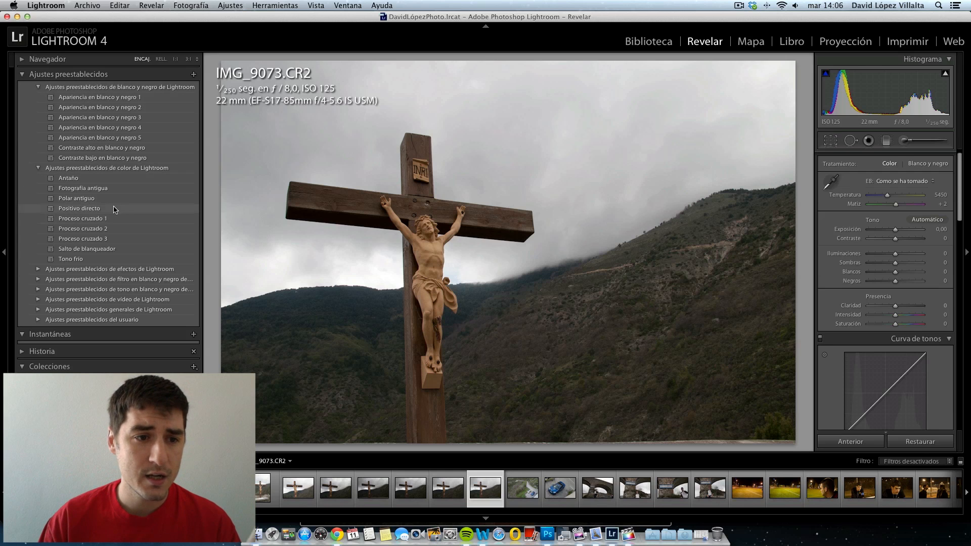
left_click(99, 189)
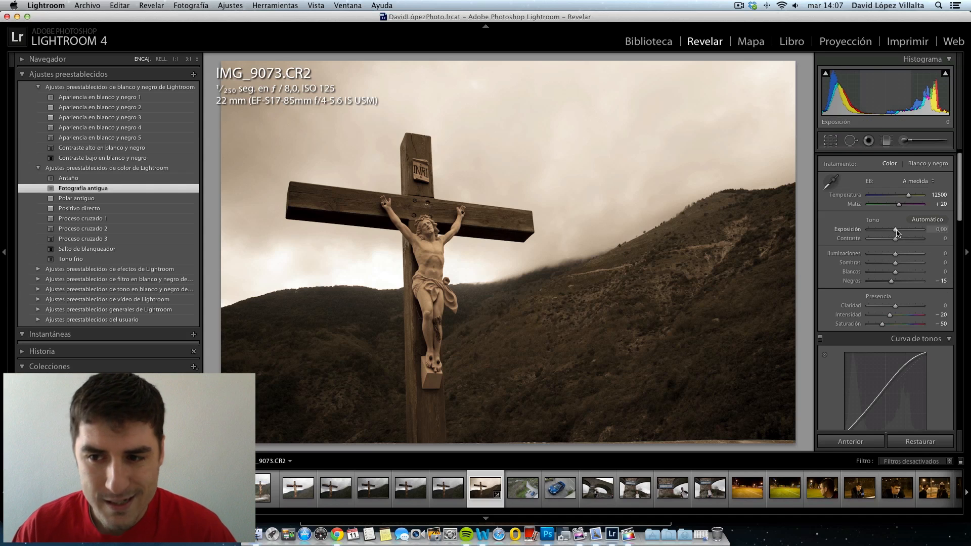
Step: Raise the photo's Exposición to +0,50 and its Contraste to +36
left_click_drag(896, 232, 900, 233)
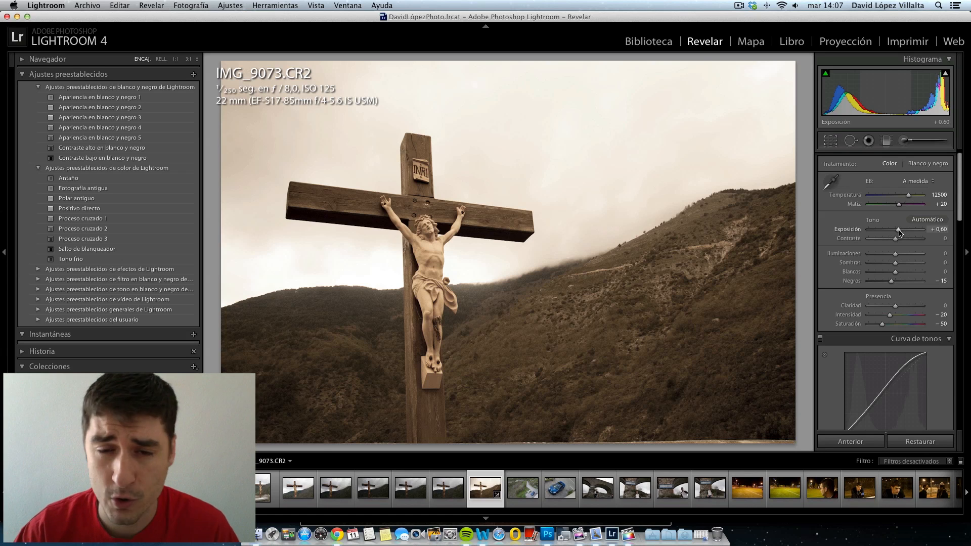
left_click_drag(900, 233, 899, 233)
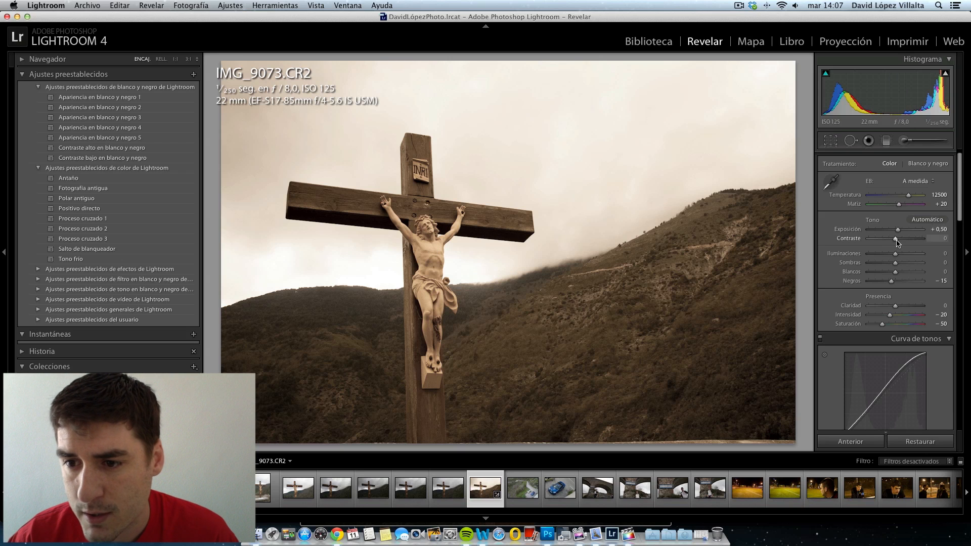
mouse_move(898, 243)
left_mouse_down()
mouse_move(910, 243)
mouse_move(886, 247)
mouse_move(908, 249)
left_mouse_up()
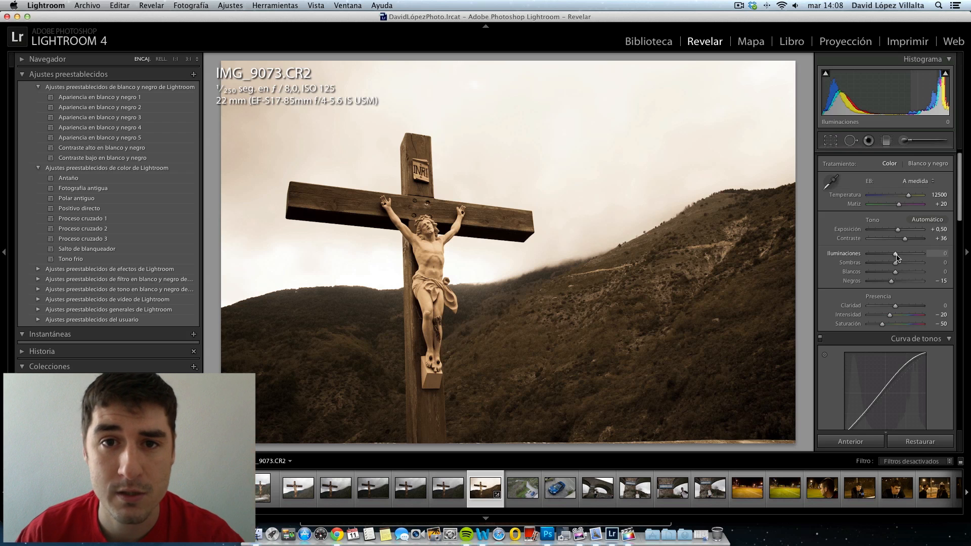
Step: Lower Iluminaciones to −100 to recover the sky and raise Sombras to +17
left_click_drag(895, 255, 893, 256)
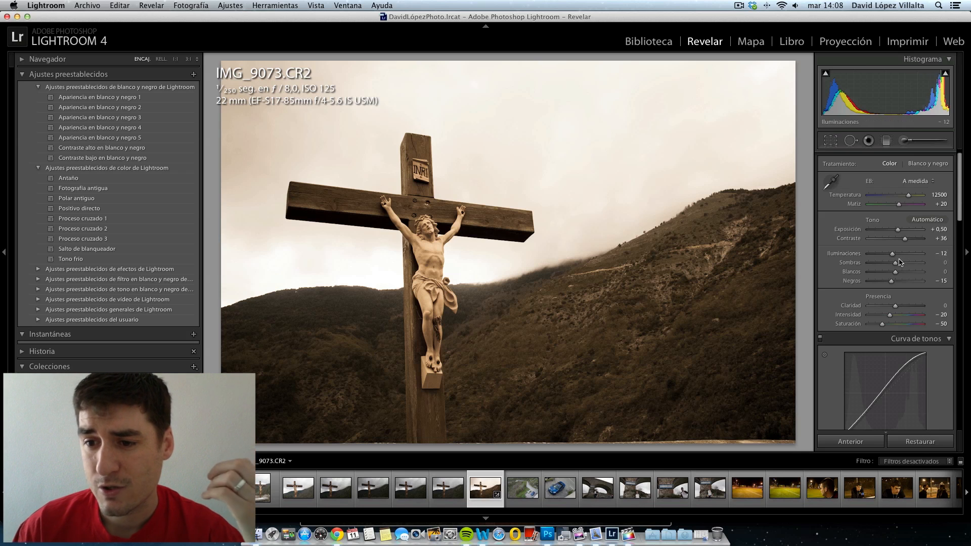
left_click_drag(895, 257, 864, 260)
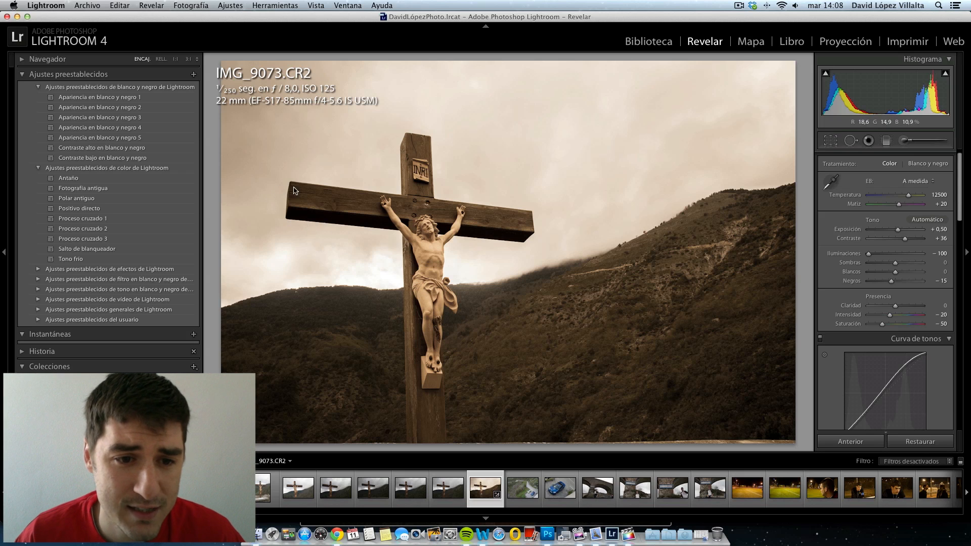
mouse_move(869, 257)
left_mouse_down()
mouse_move(916, 258)
mouse_move(850, 260)
mouse_move(878, 260)
mouse_move(866, 261)
left_mouse_up()
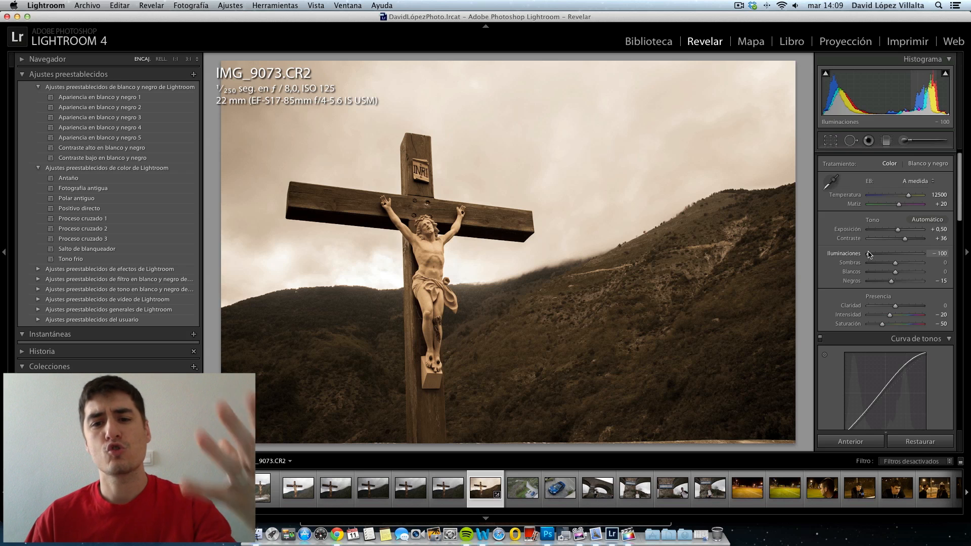
mouse_move(905, 267)
left_mouse_down()
mouse_move(922, 266)
mouse_move(900, 267)
left_mouse_up()
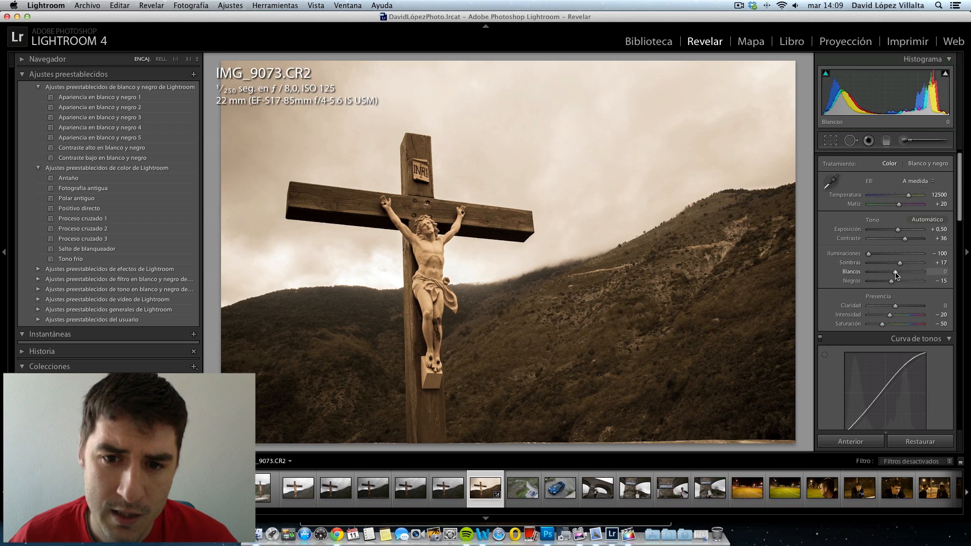
Step: Lower the photo's Blancos to −100 and its Negros to −31
left_click_drag(884, 275, 861, 277)
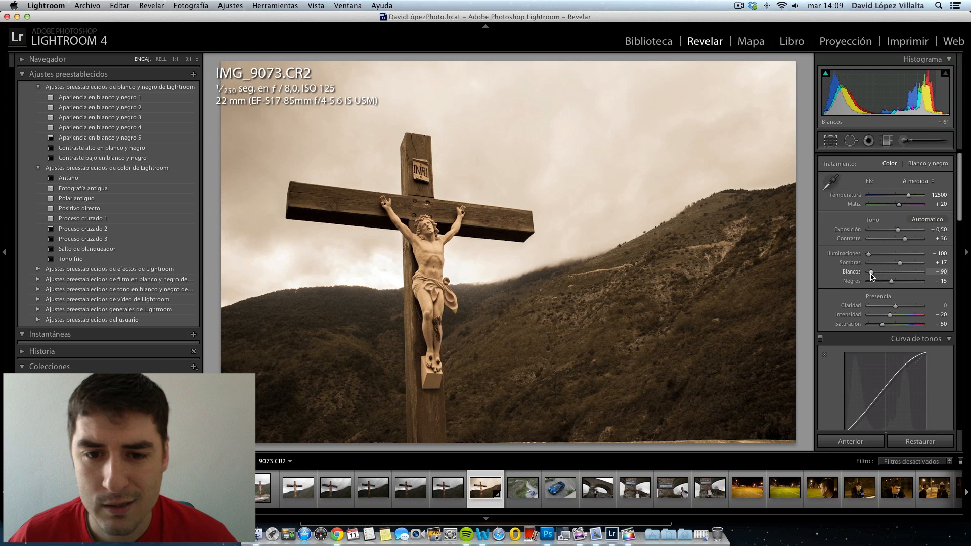
mouse_move(891, 277)
left_mouse_down()
mouse_move(902, 278)
mouse_move(894, 278)
left_mouse_up()
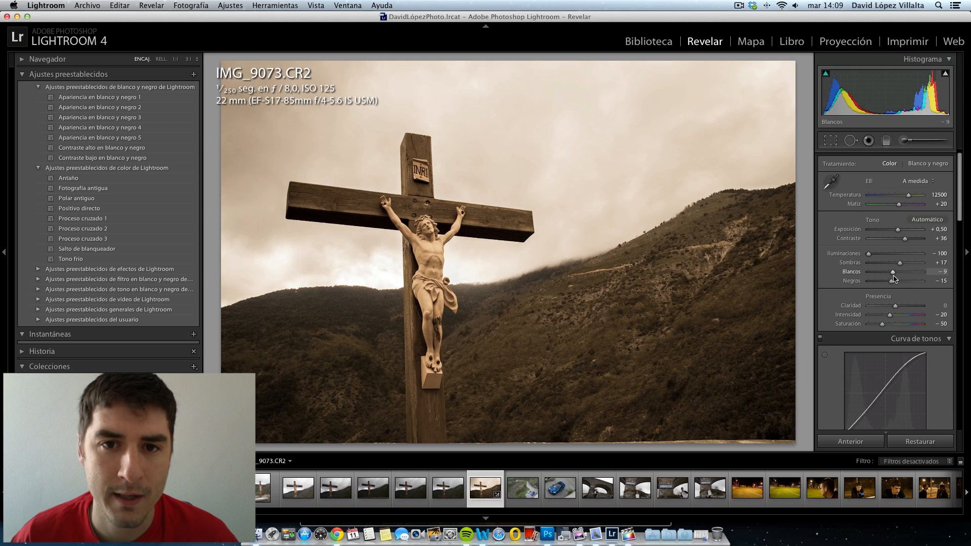
left_click_drag(893, 278, 863, 277)
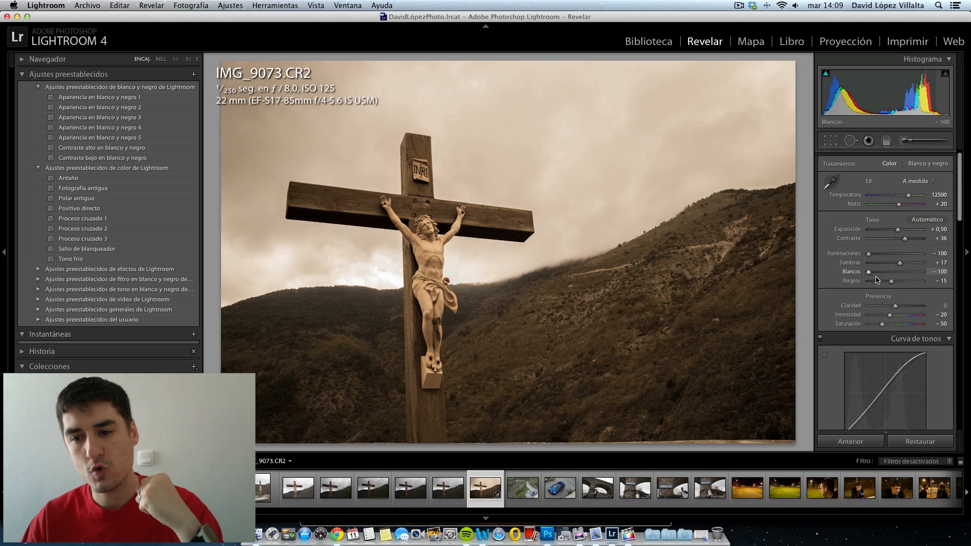
mouse_move(891, 283)
left_mouse_down()
mouse_move(880, 283)
mouse_move(891, 286)
left_mouse_up()
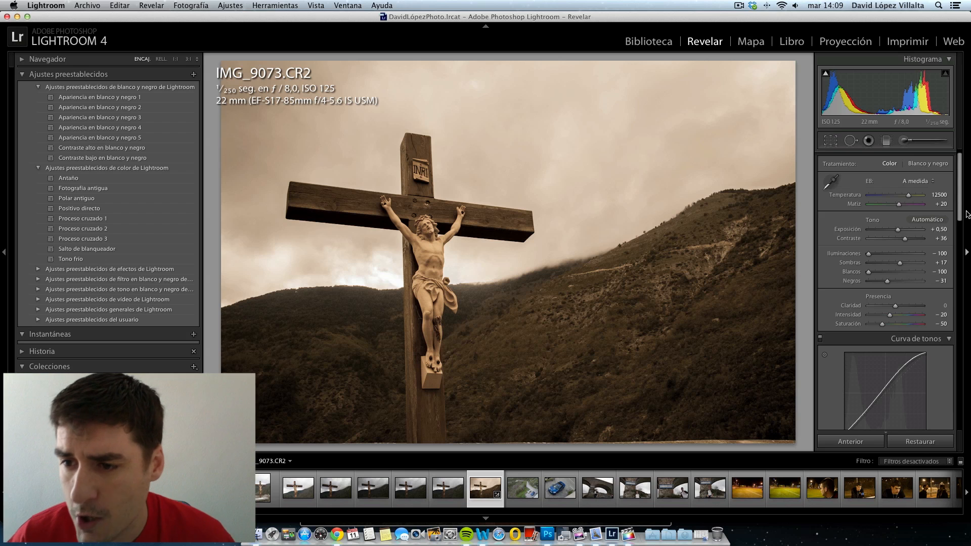
Step: Increase Contraste to +79 and set the post-crop vignette Cantidad to −25
left_click_drag(908, 242, 917, 242)
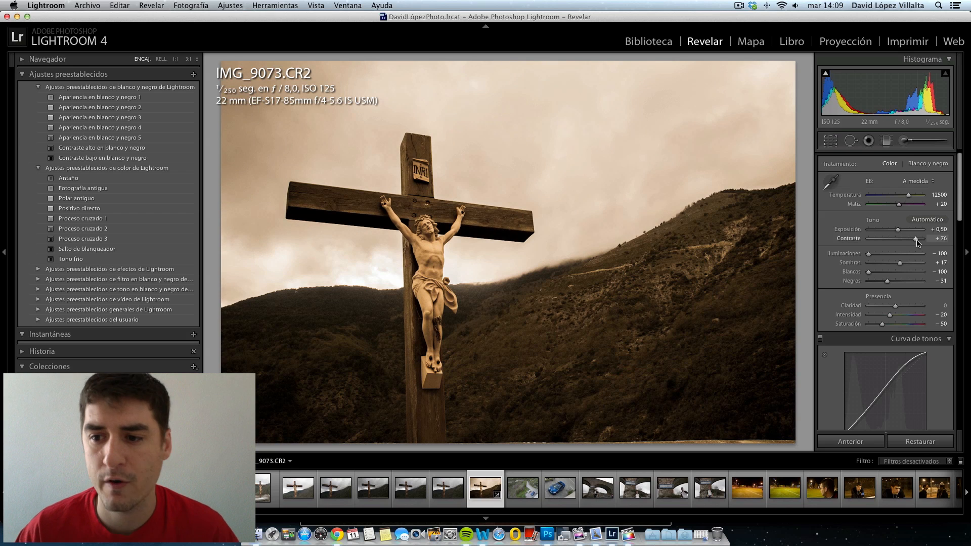
scroll(918, 243, "down", 10)
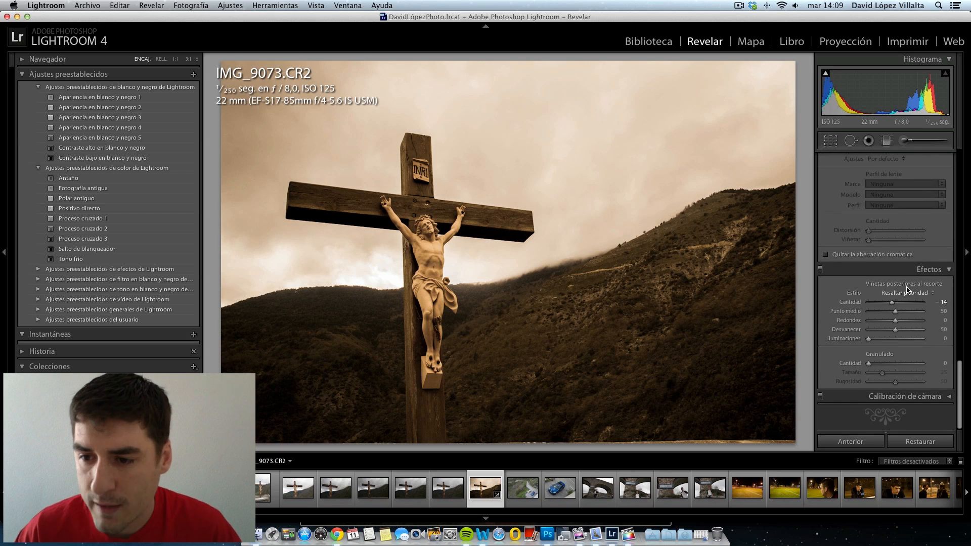
left_click_drag(892, 303, 889, 307)
Step: Reduce the photo's Saturación to −56 to soften the sepia tone
scroll(900, 253, "up", 15)
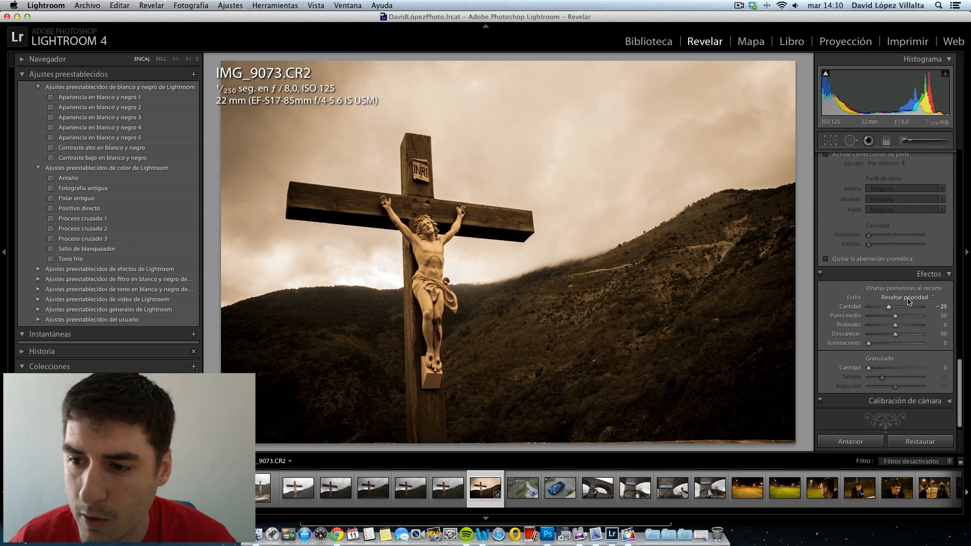
scroll(908, 237, "down", 1)
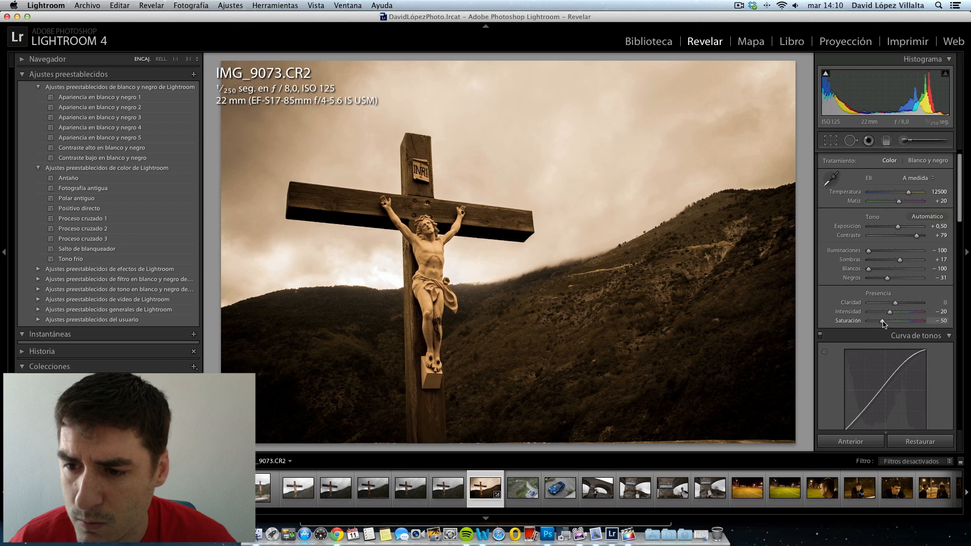
left_click_drag(883, 324, 874, 325)
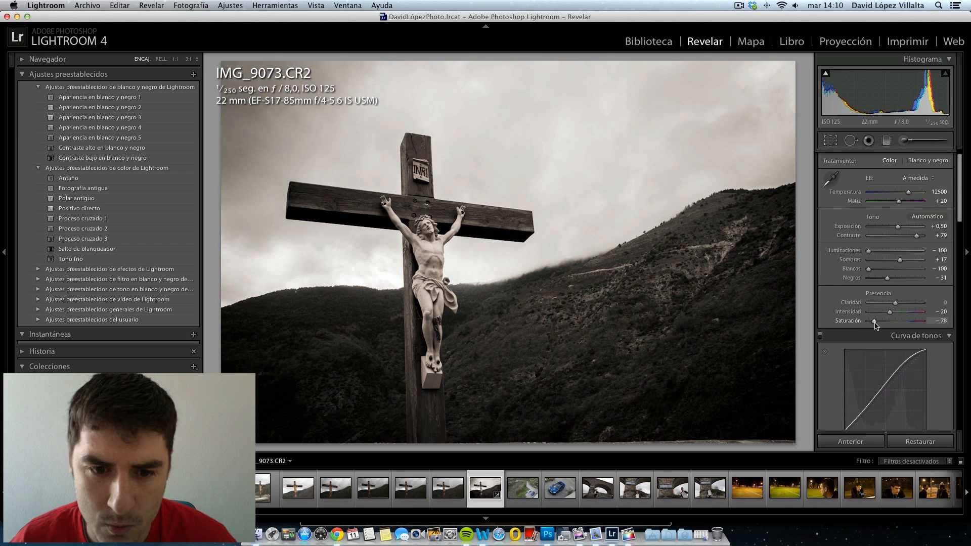
left_click_drag(876, 325, 879, 324)
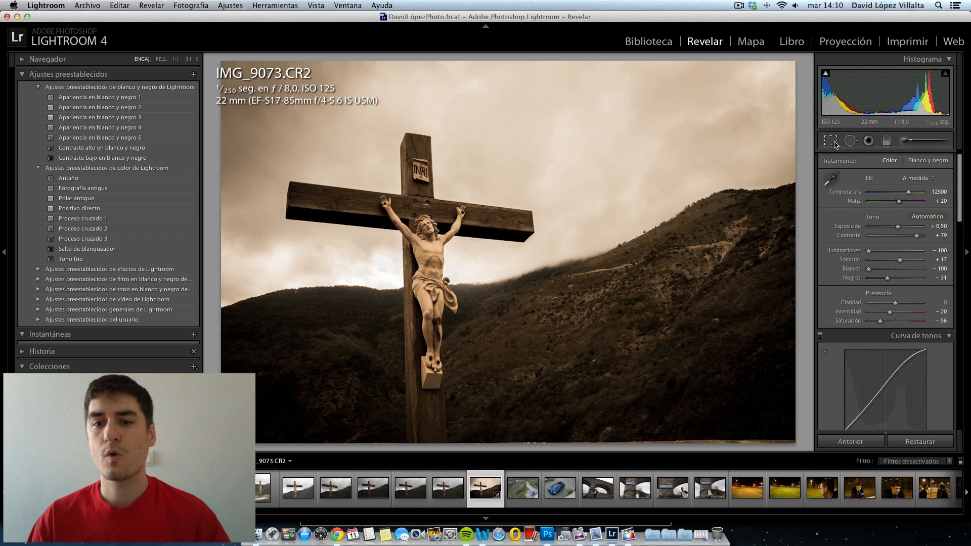
Step: Crop the photo slightly tighter at the original aspect ratio, rotate it to an angle of about 1,27, and apply the crop
key("r")
left_click_drag(796, 63, 773, 77)
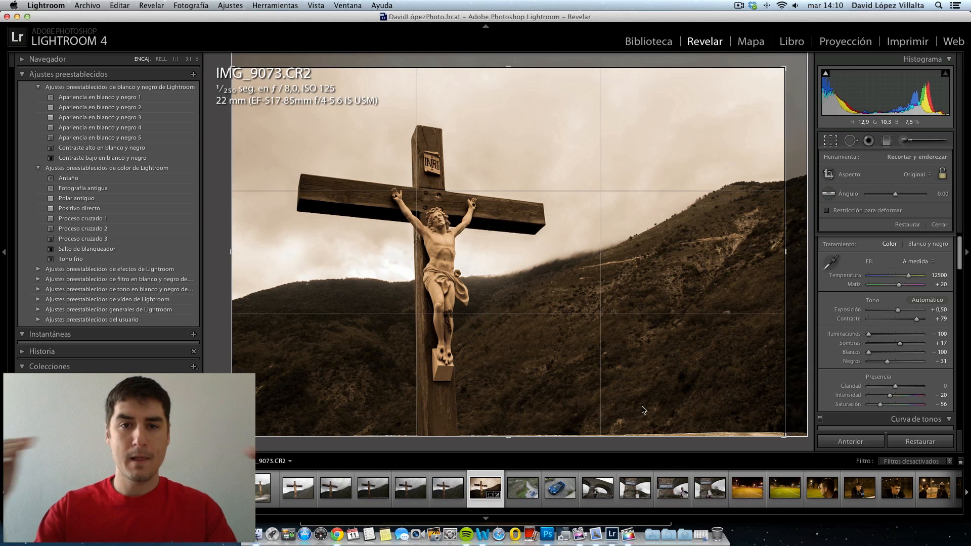
left_click_drag(609, 325, 804, 348)
left_click_drag(665, 336, 663, 333)
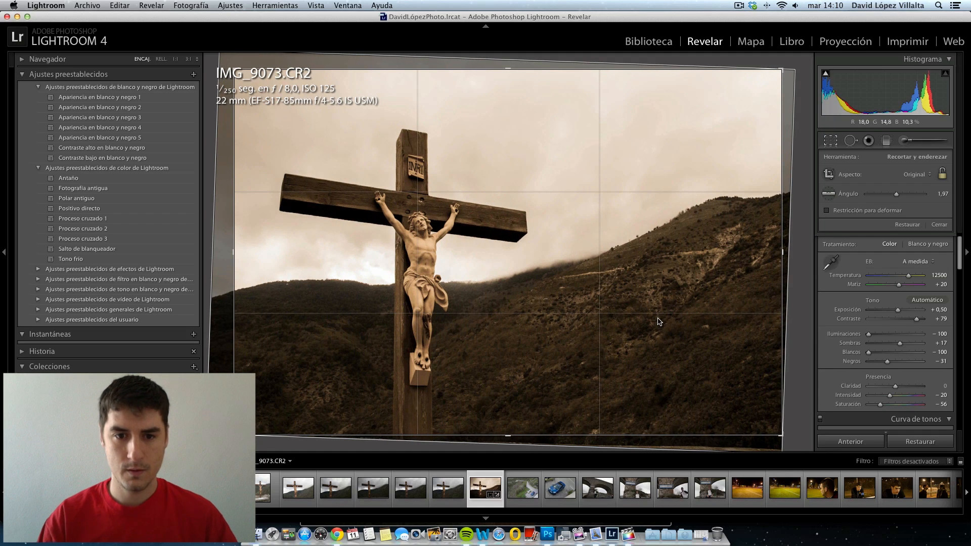
left_click_drag(804, 314, 805, 310)
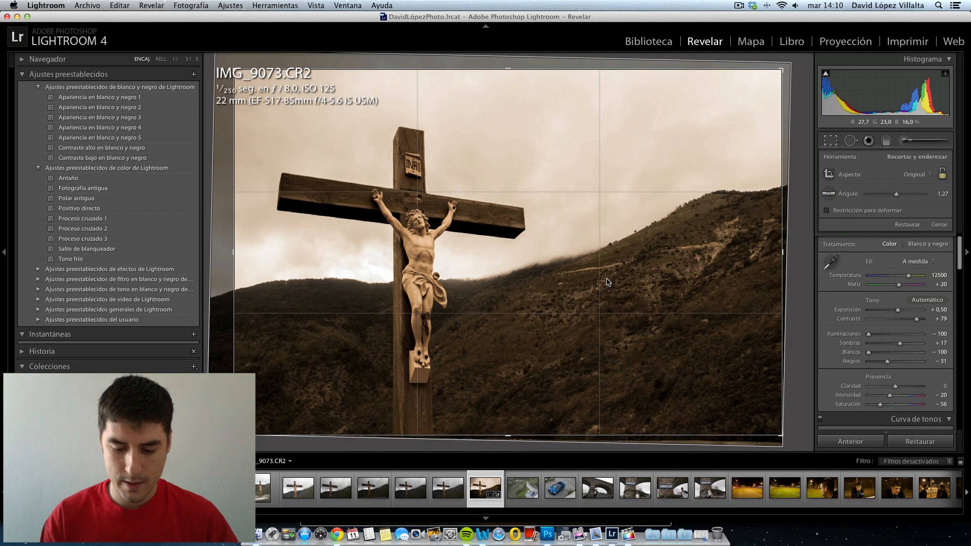
key("Return")
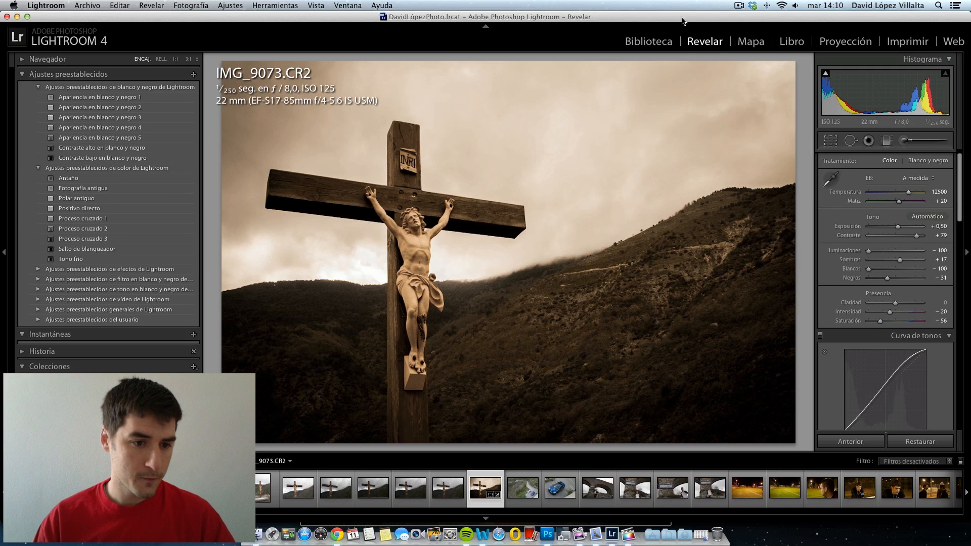
Step: Go to the library and show the portrait _MG_6033.CR2 from the Importación anterior enlarged
key("e")
left_click(71, 108)
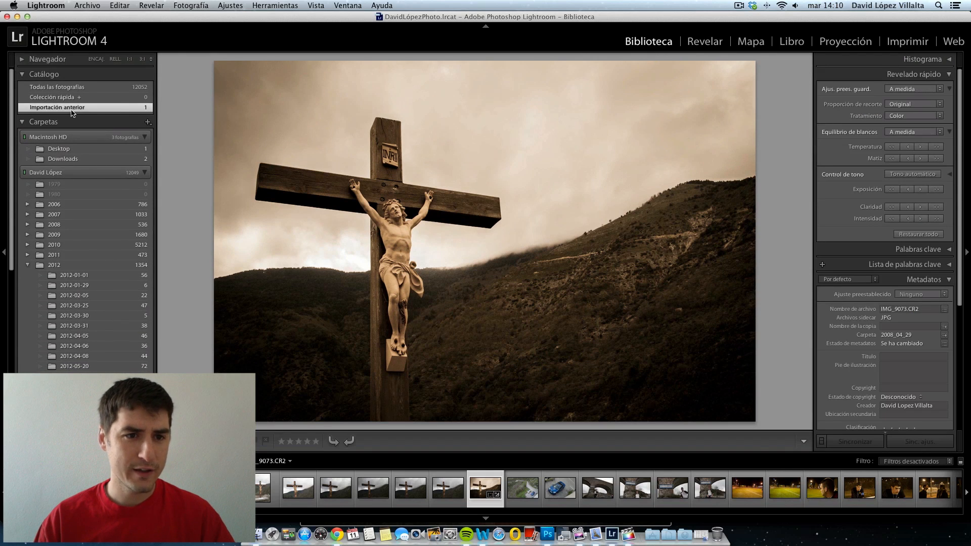
key("g")
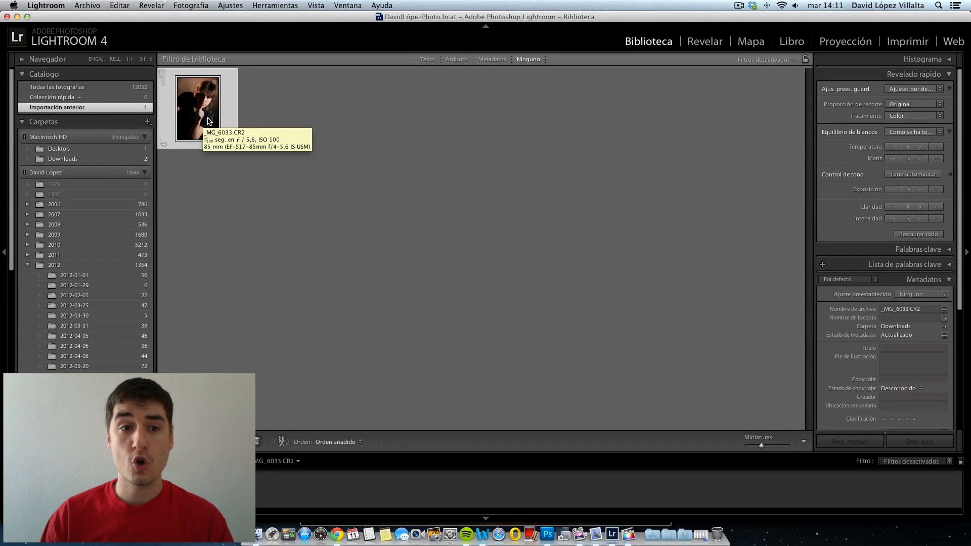
double_click(201, 116)
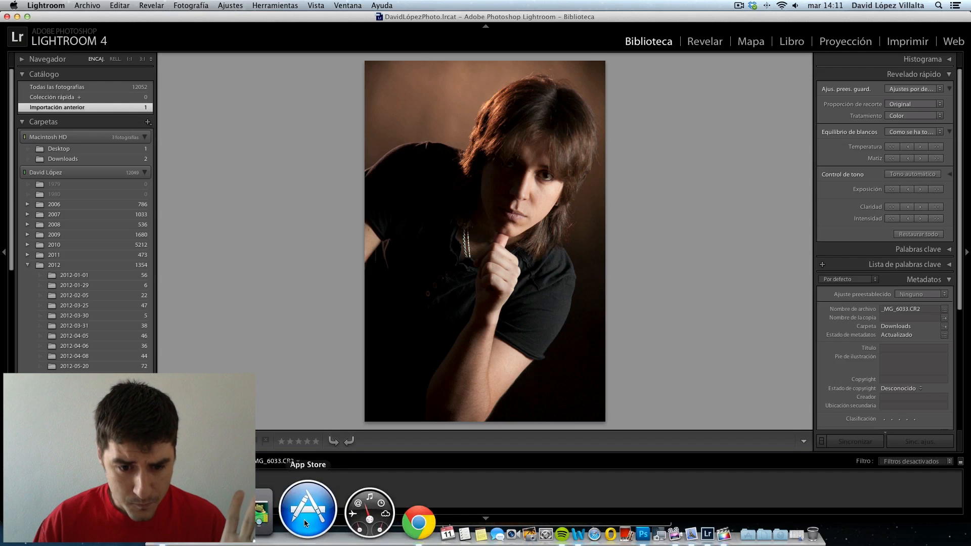
Step: Switch to Chrome and look through the edited photos posted in the Edición RAW 009 forum thread
left_click(335, 514)
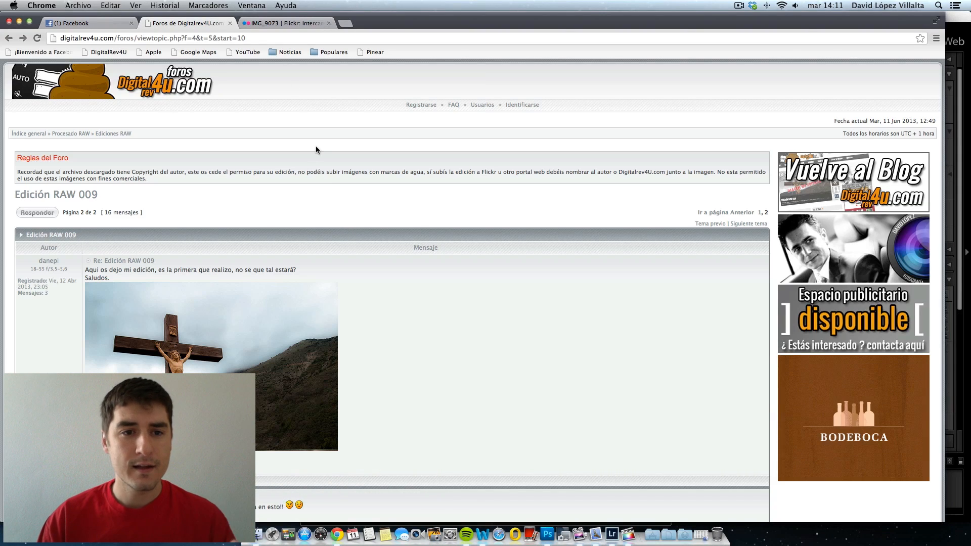
scroll(313, 175, "down", 20)
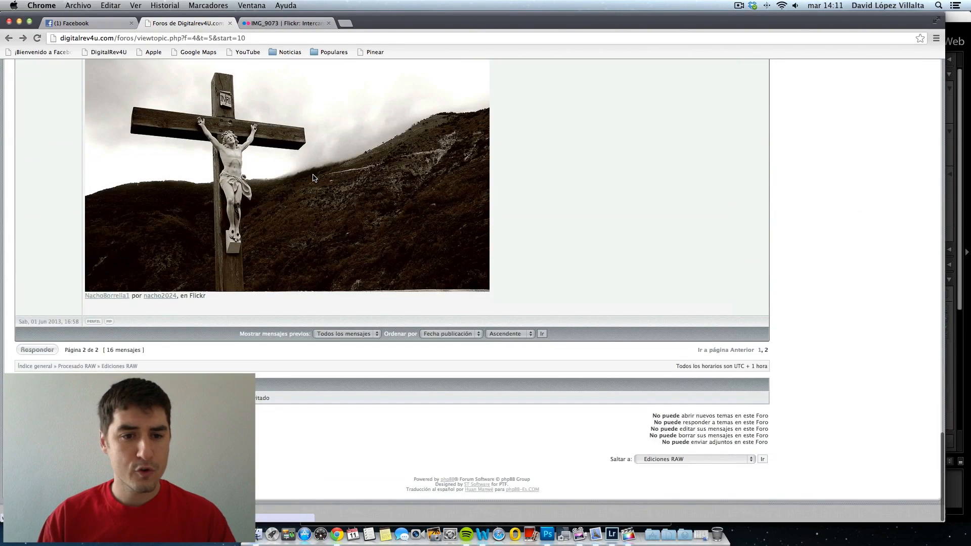
scroll(312, 176, "up", 20)
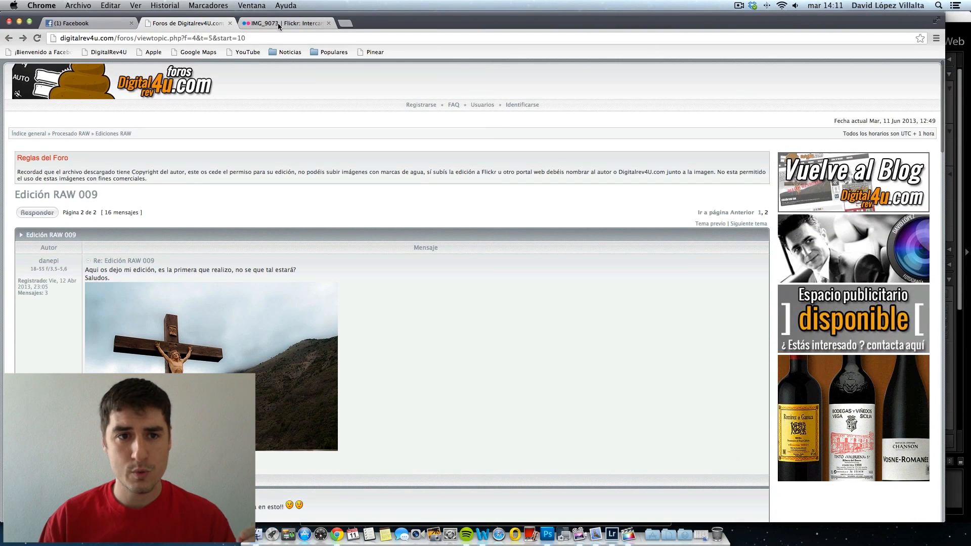
scroll(323, 190, "down", 20)
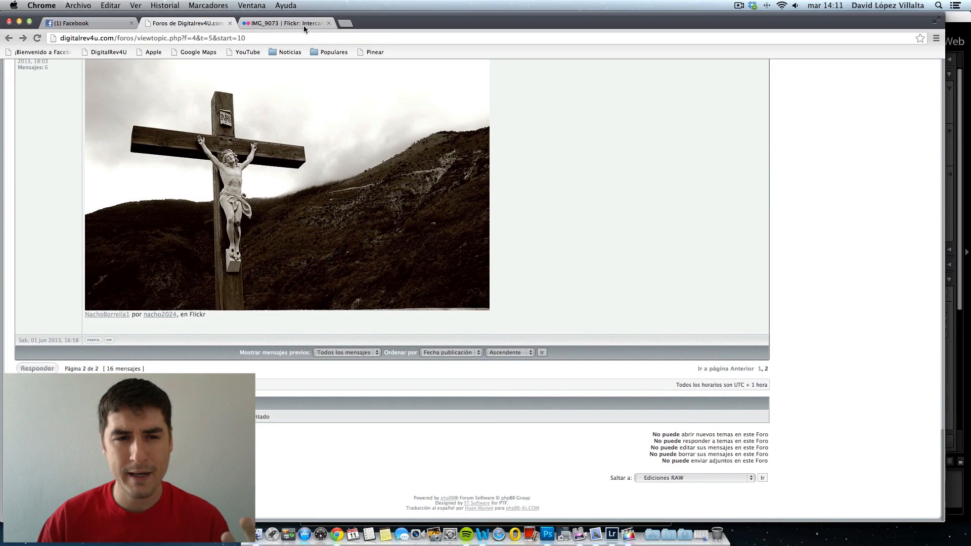
Step: Display the sharing options of the IMG_9073 photo on Flickr and select its BBCode embed text at the Mediano 800 size
left_click(305, 26)
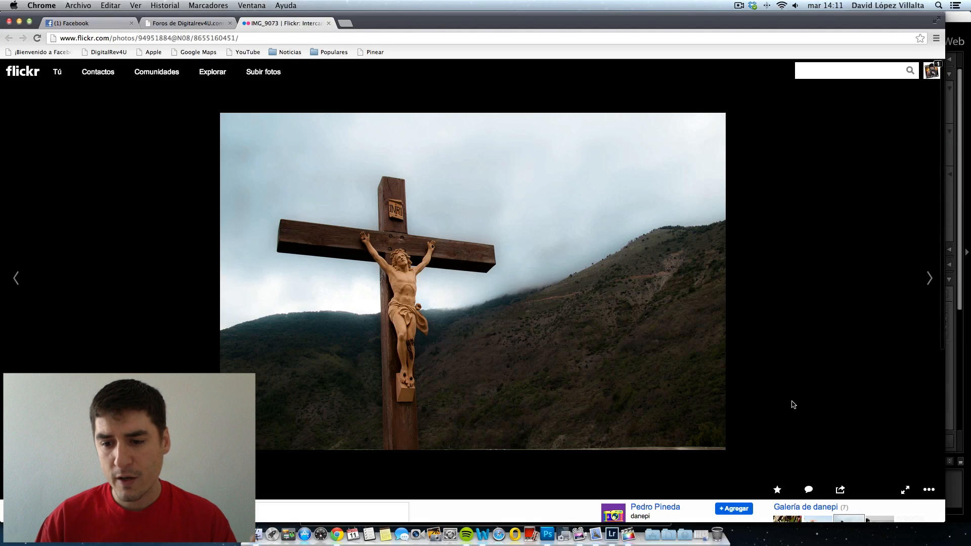
left_click(842, 490)
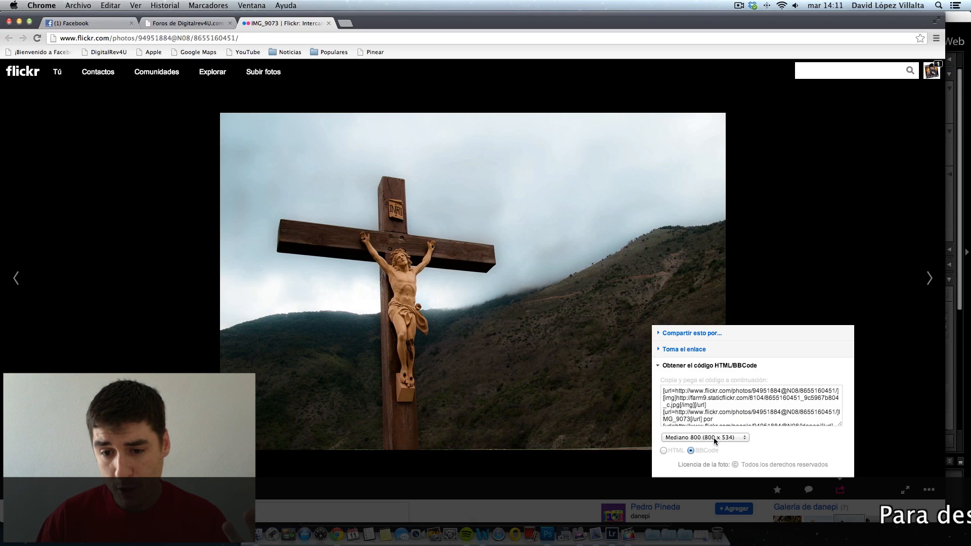
left_click(721, 404)
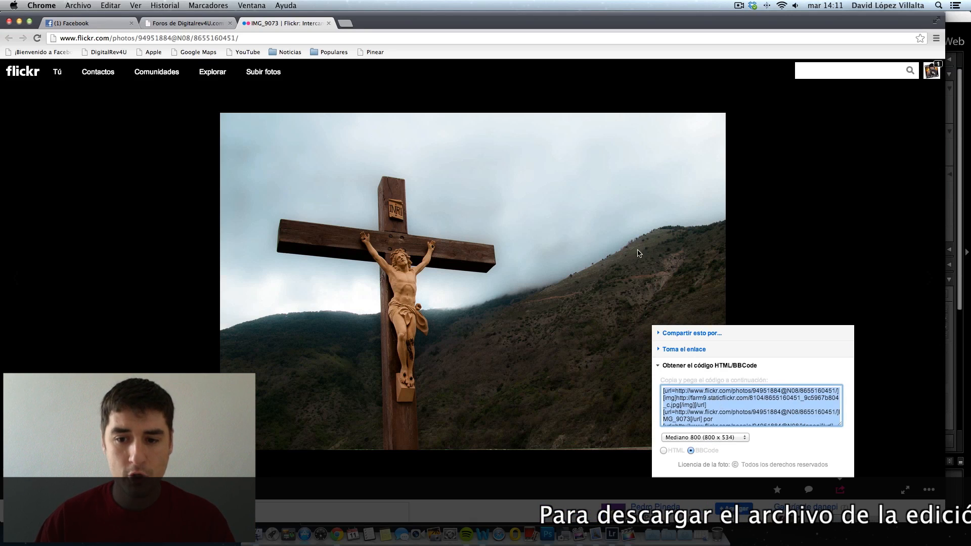
Step: Try to open a reply to the Edición RAW 009 forum thread and return to the thread
left_click(182, 27)
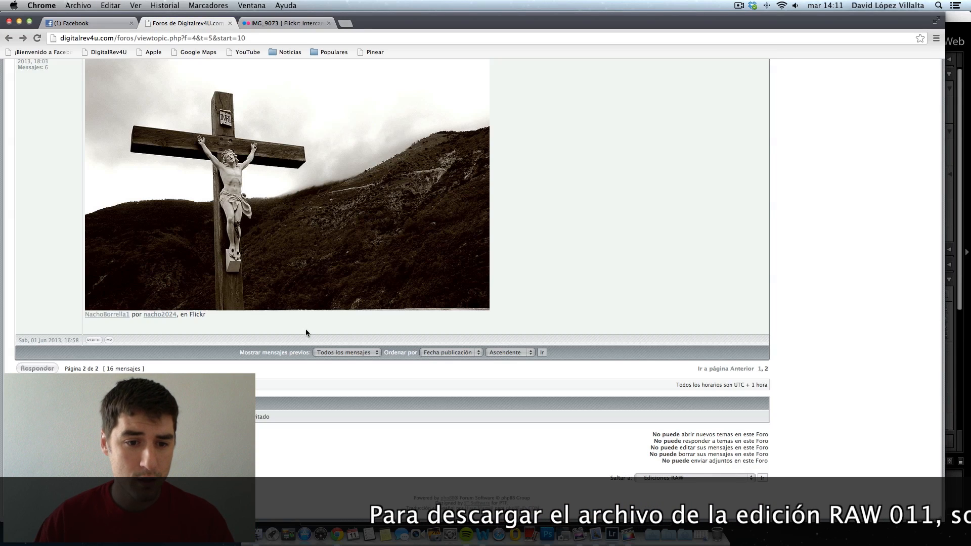
left_click(34, 368)
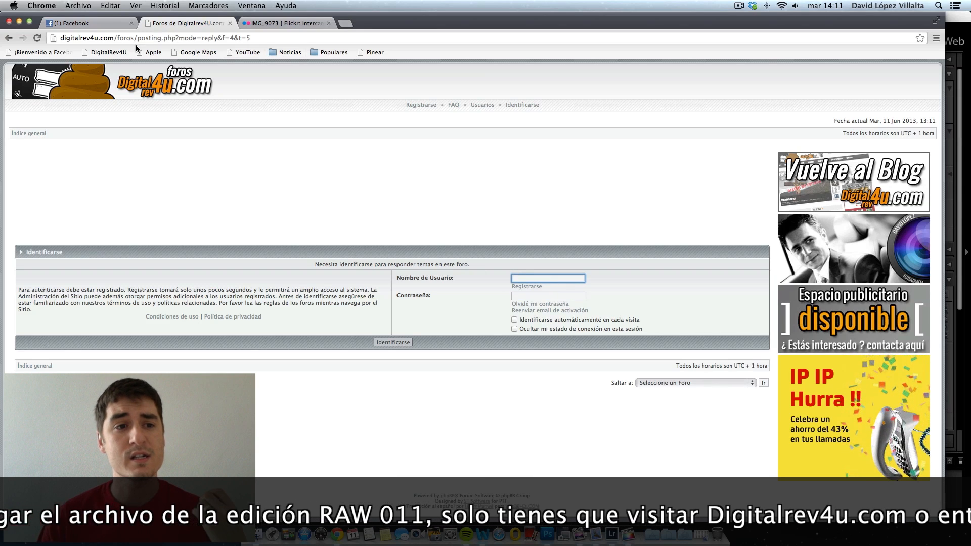
left_click(8, 37)
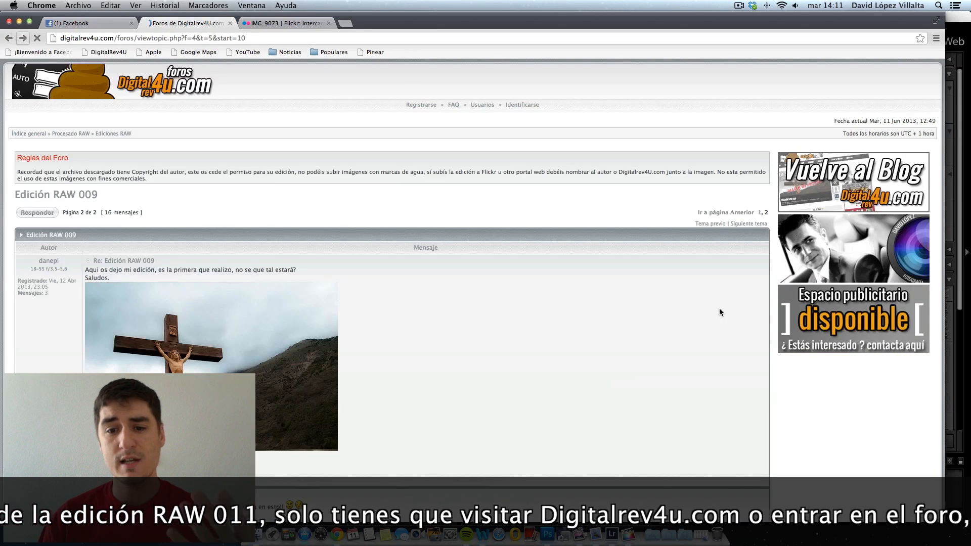
left_click(263, 21)
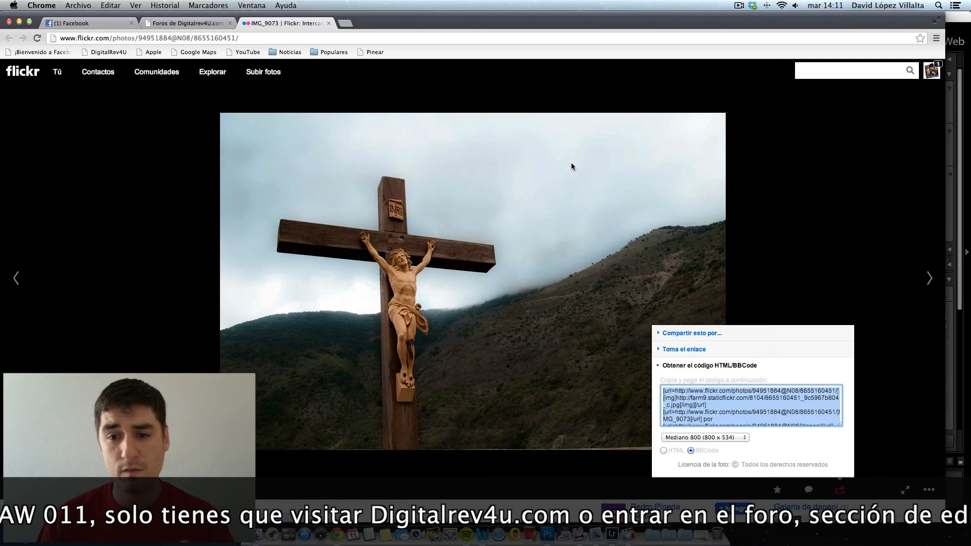
left_click(190, 26)
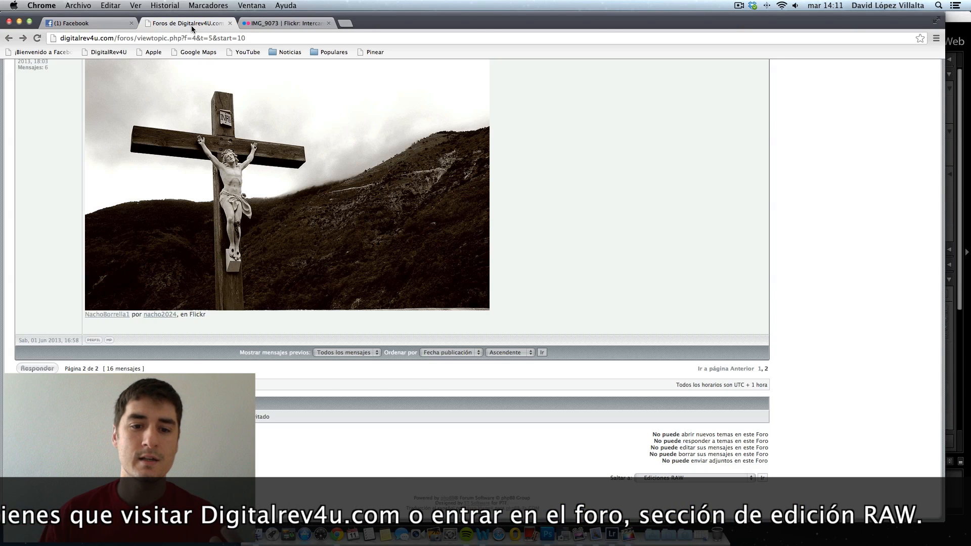